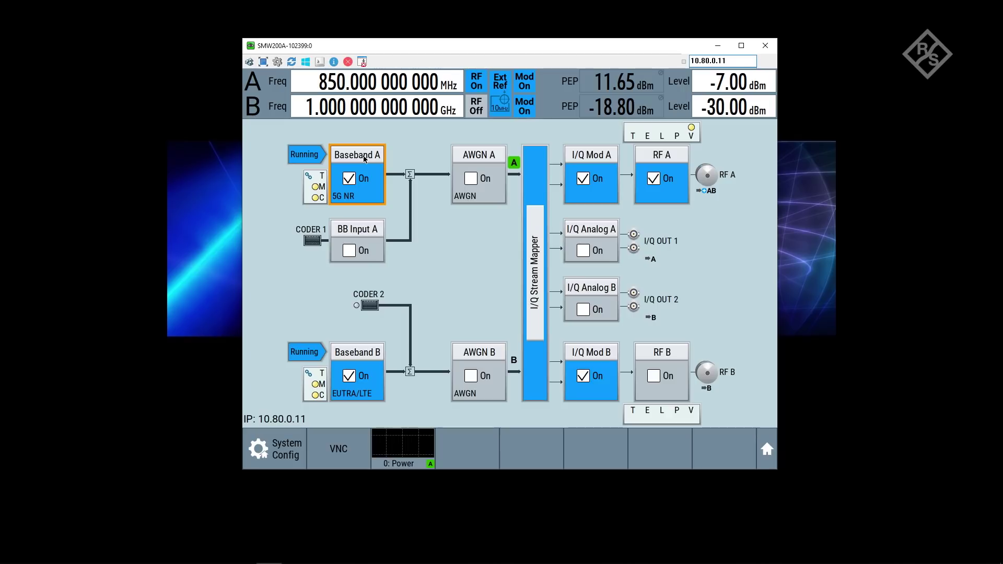
# Select the 5G NR standard for Baseband A and show its node carrier table: Cell 0, 0.850 GHz, 5 MHz.
pyautogui.click(365, 159)
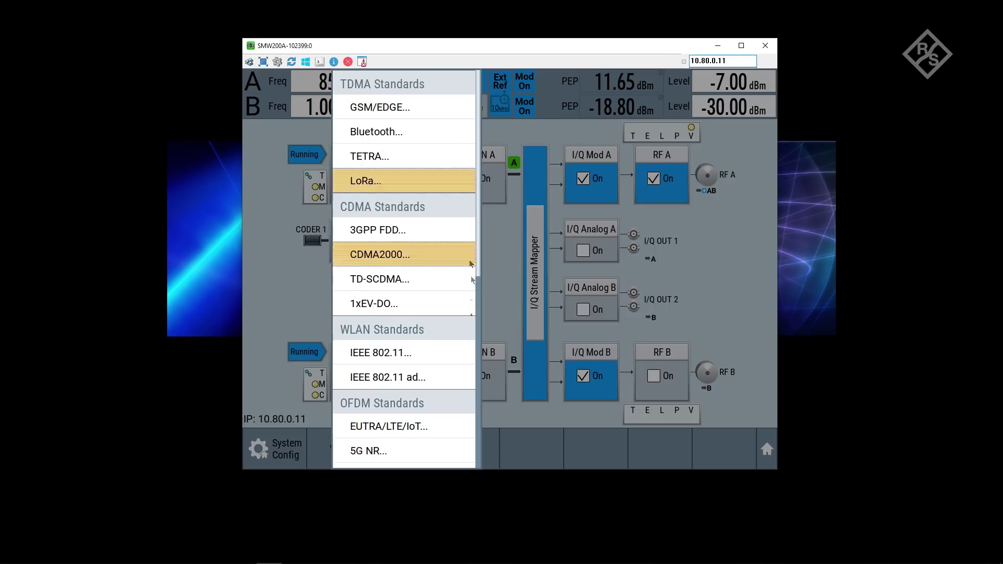
pyautogui.click(441, 451)
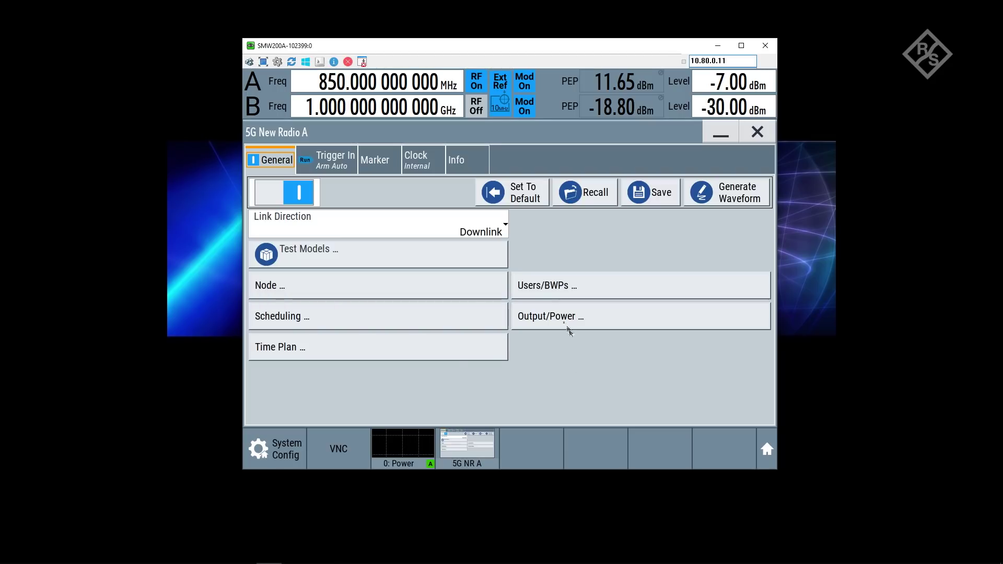
pyautogui.click(456, 292)
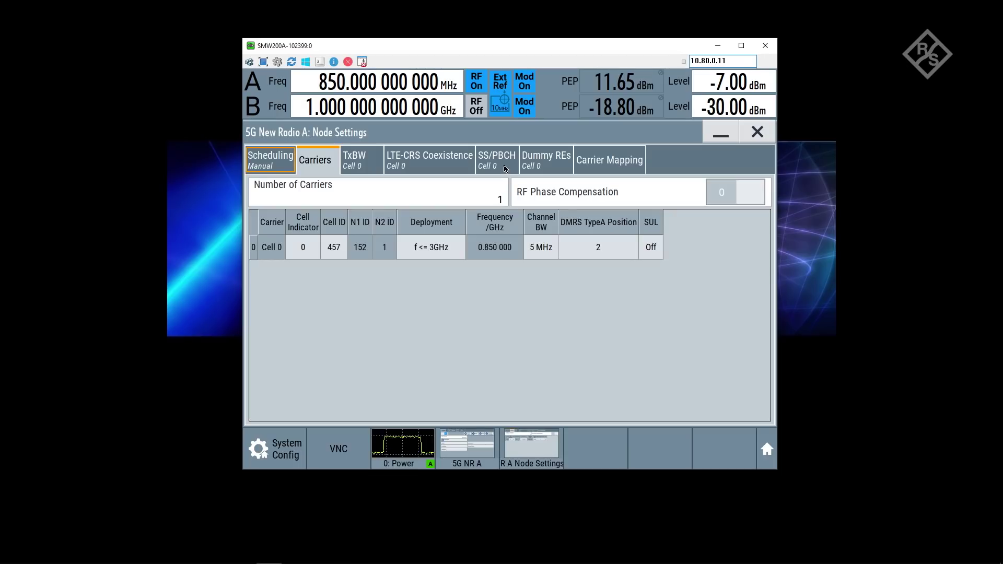
# Show Cell 0's SS/PBCH pattern: 15 kHz NCP, case A, positions 0011, 20 ms periodicity.
pyautogui.click(506, 168)
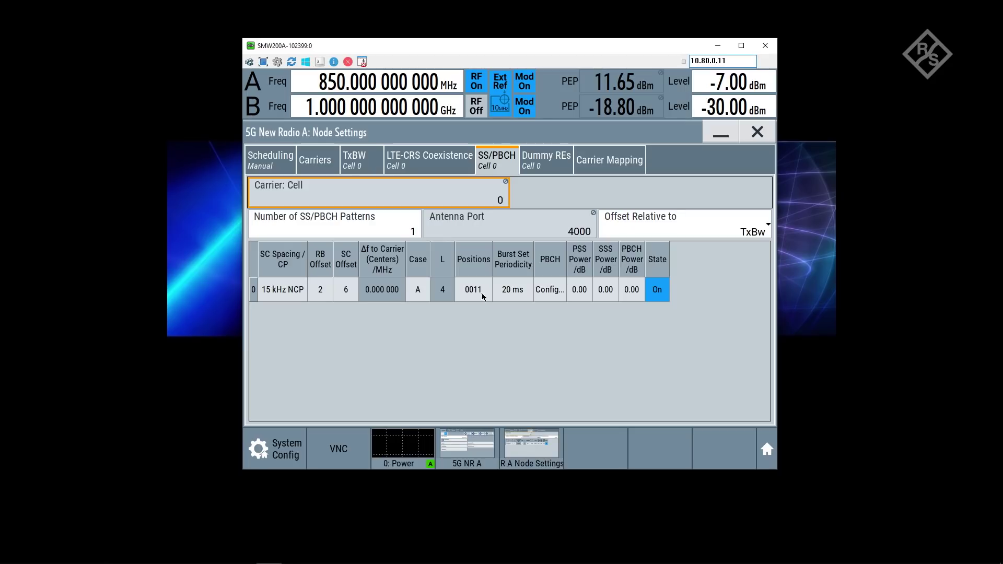
# Keep the SS/PBCH burst positions at 0011 and close the node settings.
pyautogui.click(484, 296)
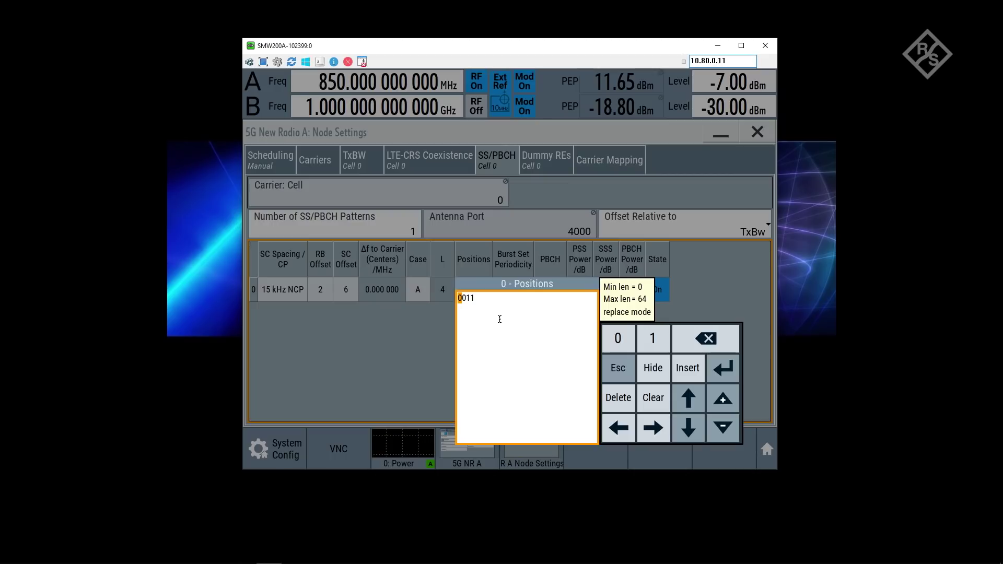
pyautogui.press('Return')
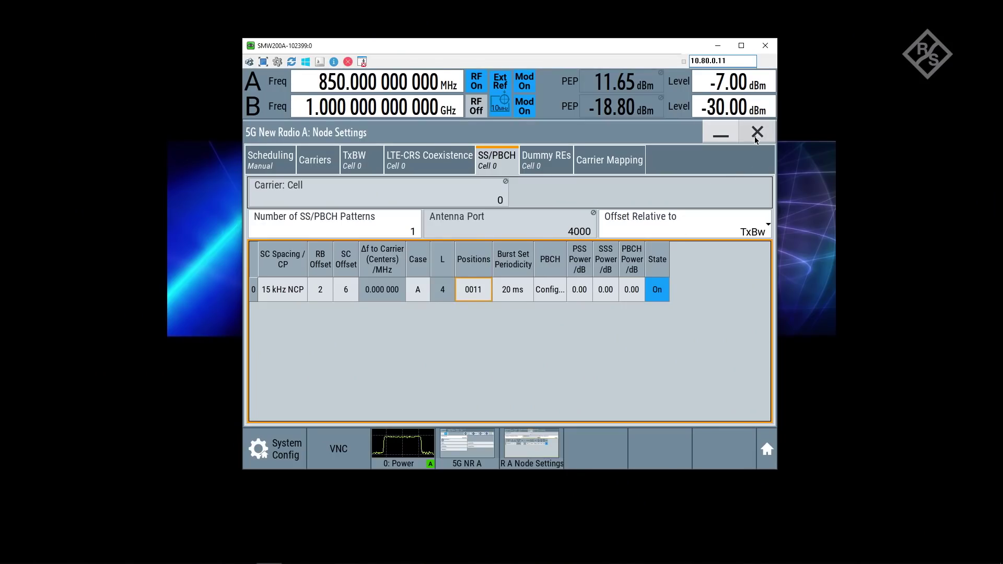
pyautogui.click(757, 132)
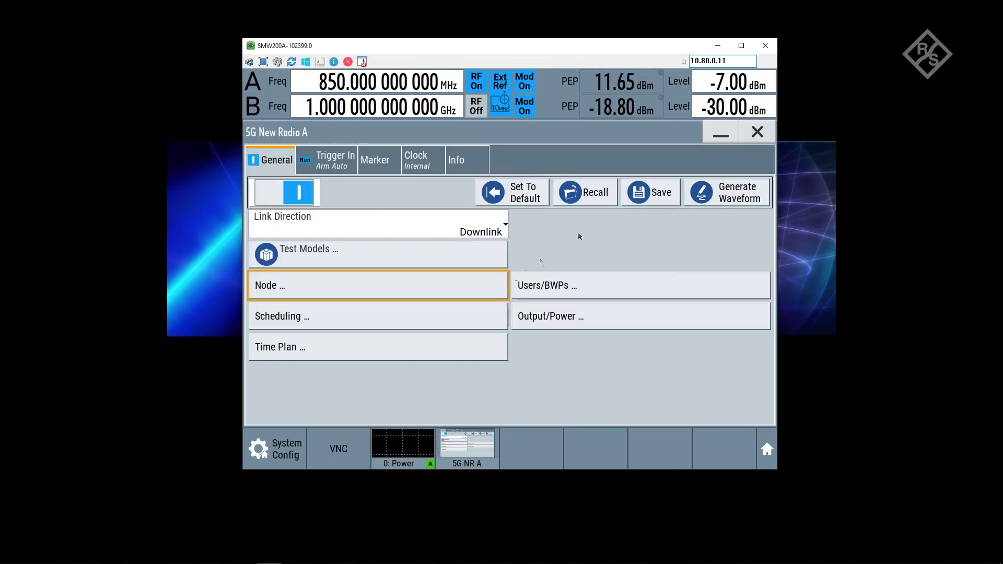
# Bring up the Scheduling Settings for User 0, BWP 0 with 25 RBs.
pyautogui.click(483, 325)
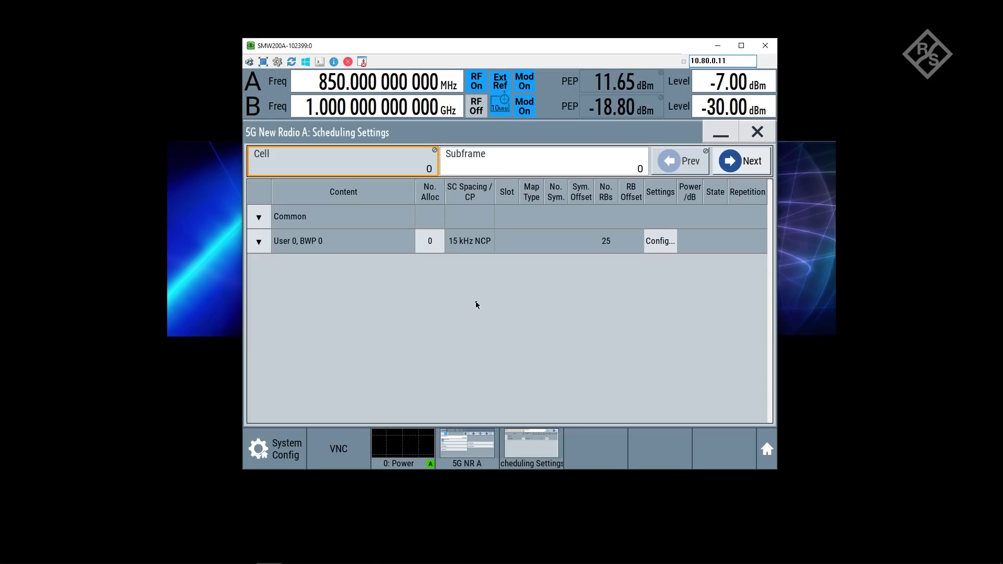
# Switch the schedule to subframe 1 to view its CORESET and PDSCH allocations.
pyautogui.press('Tab')
pyautogui.write('1')
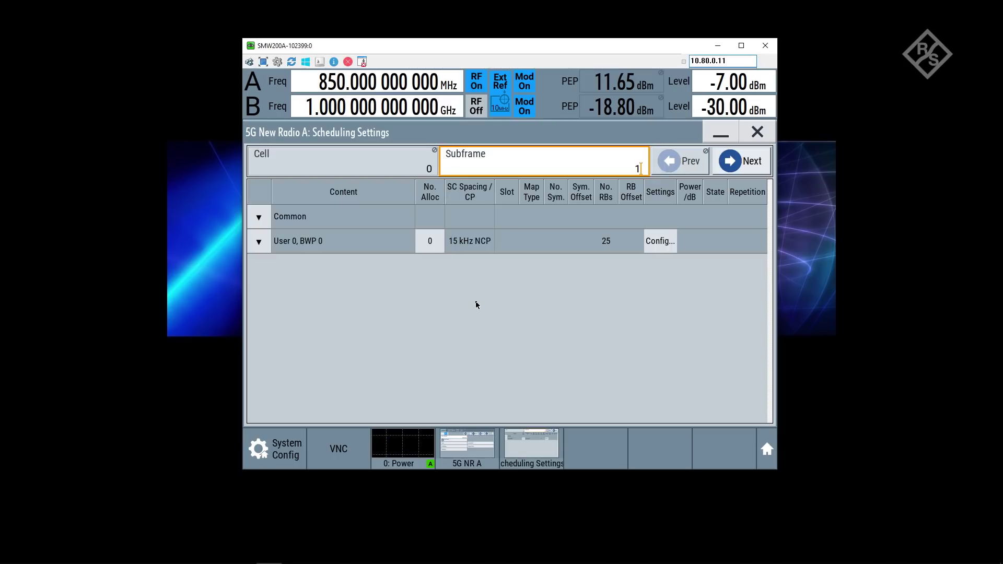
pyautogui.press('Return')
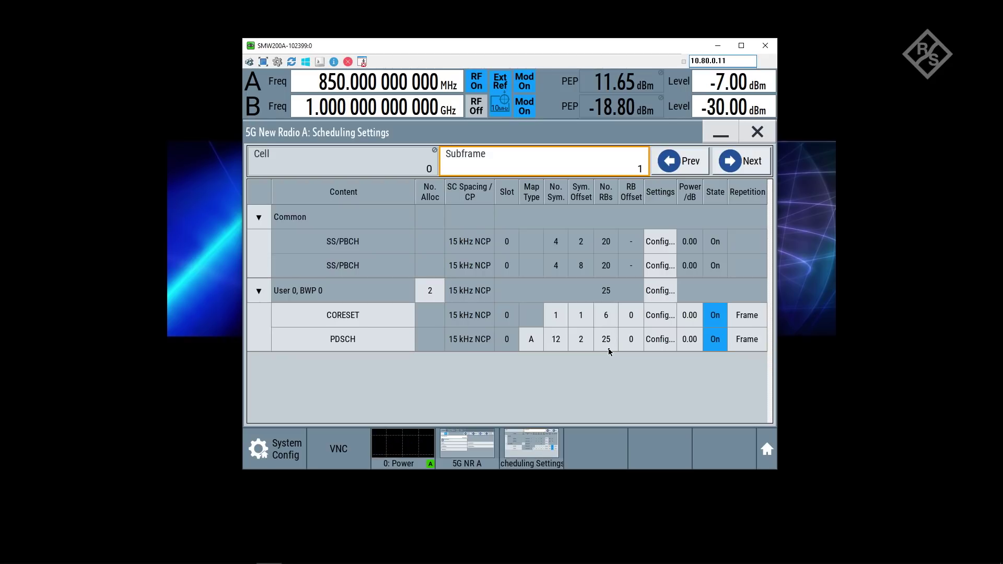
pyautogui.click(661, 344)
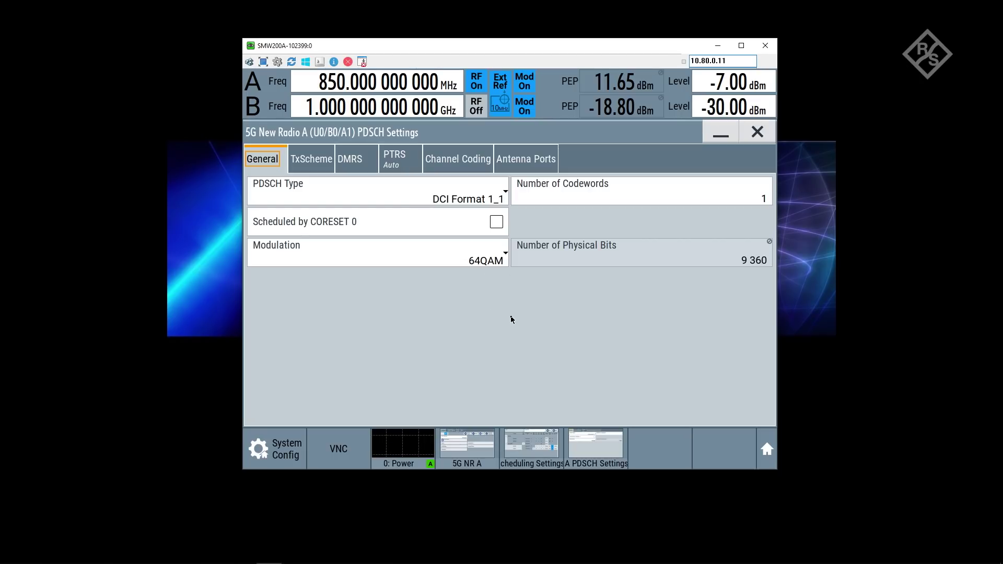
pyautogui.click(758, 136)
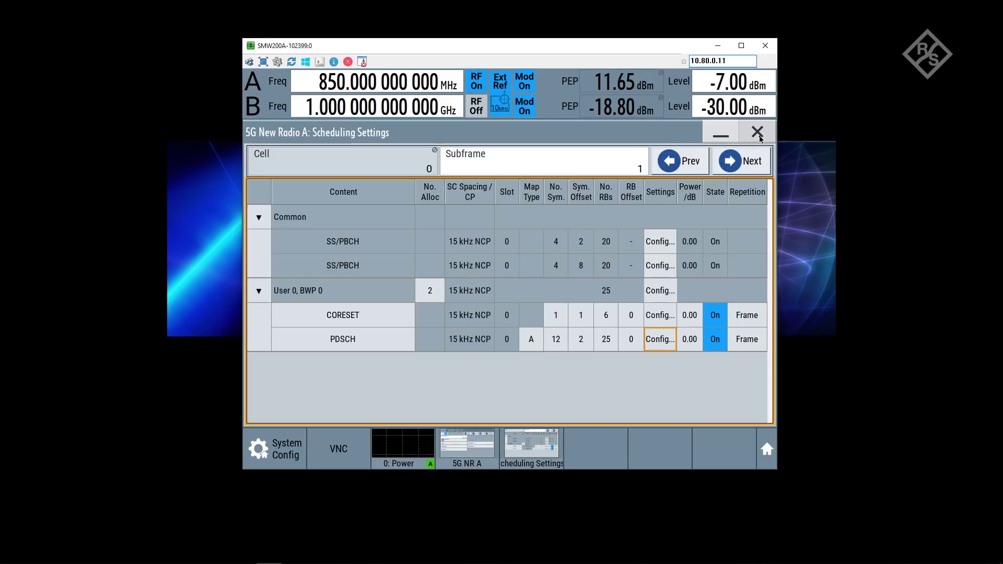
# Switch to subframe 2 and view its PDSCH configuration: 64QAM, DCI Format 1_1.
pyautogui.click(581, 173)
pyautogui.write('2')
pyautogui.press('Return')
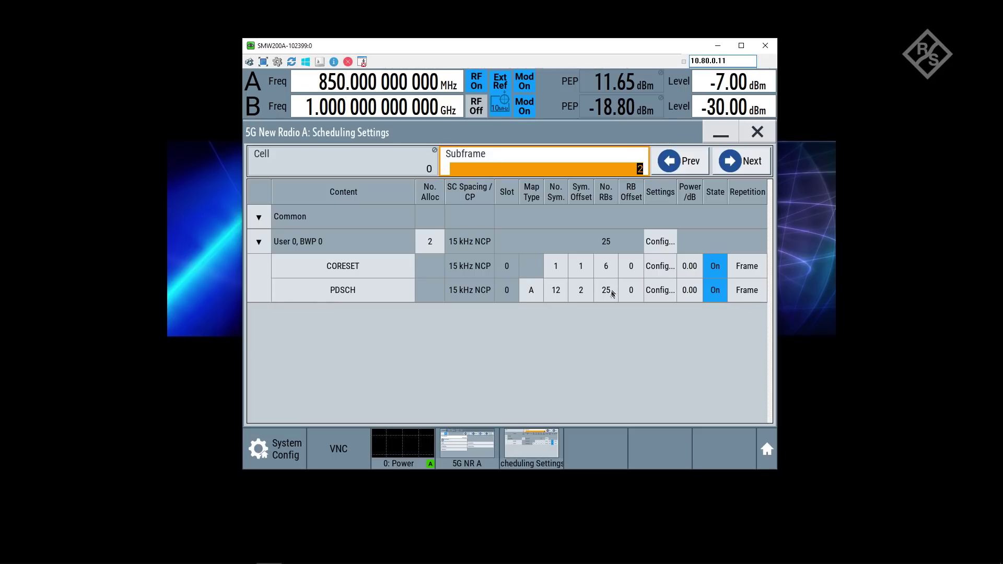
pyautogui.click(660, 295)
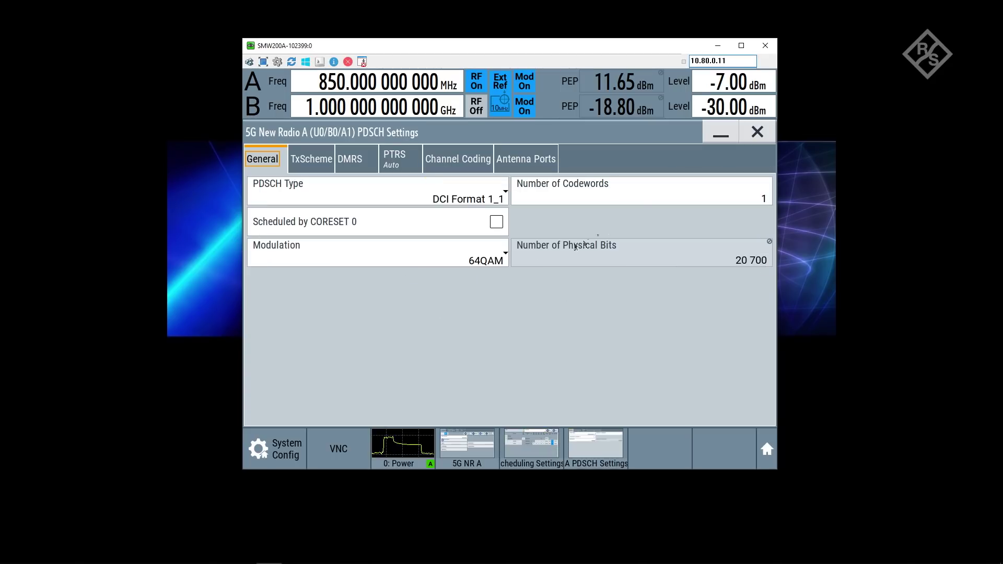
# Close the PDSCH, Scheduling and 5G NR A settings windows.
pyautogui.click(758, 137)
pyautogui.click(751, 137)
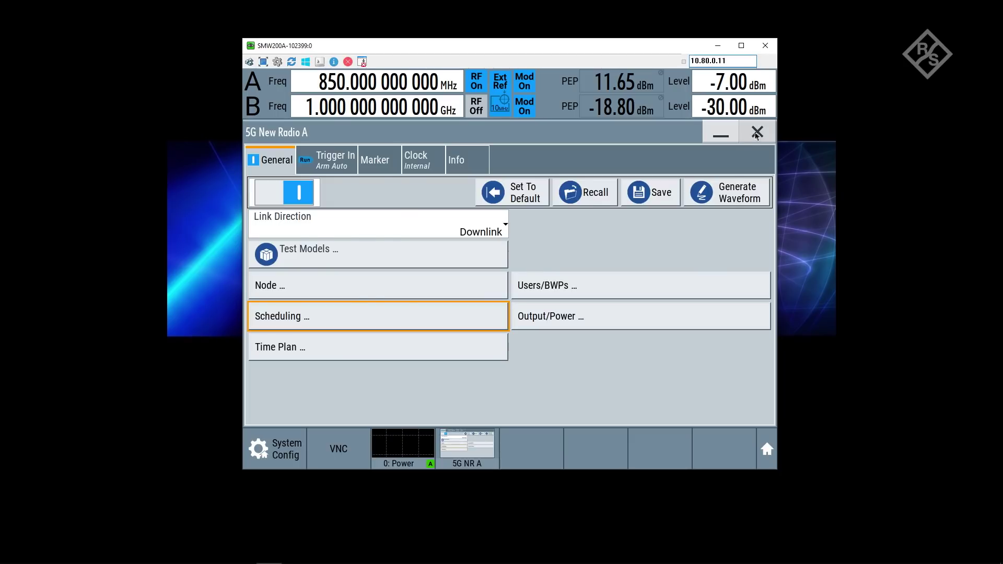
pyautogui.click(755, 136)
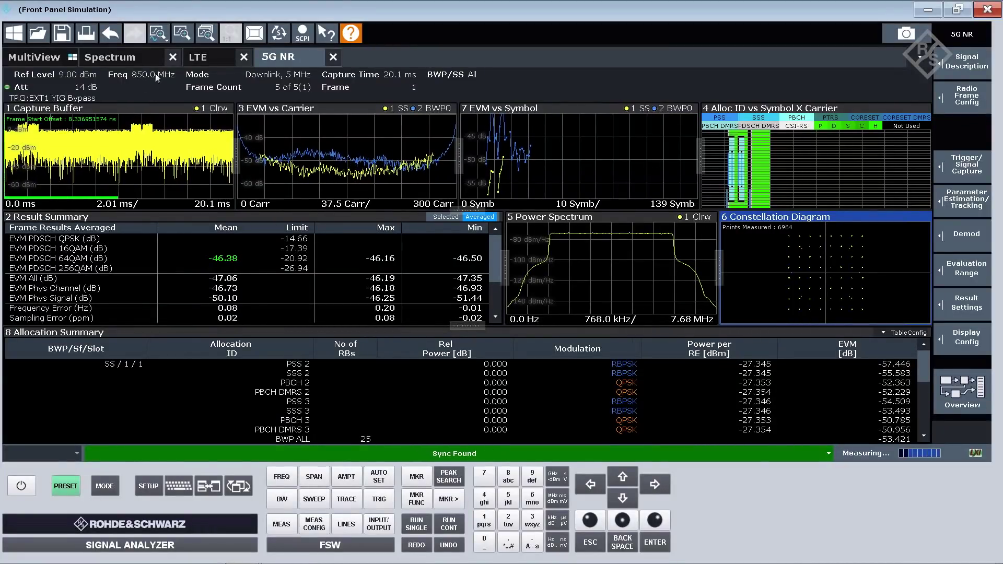
pyautogui.click(204, 58)
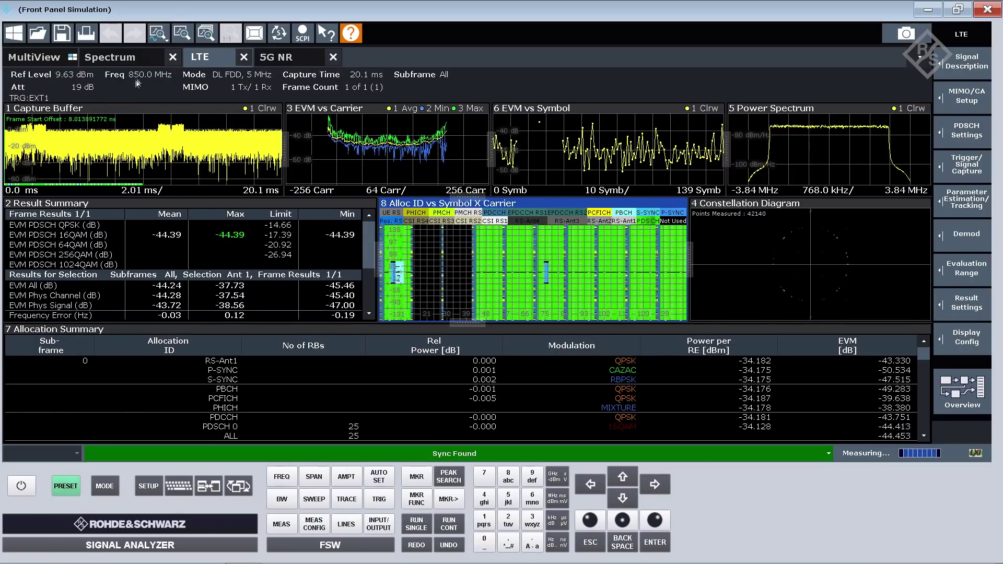
pyautogui.click(291, 58)
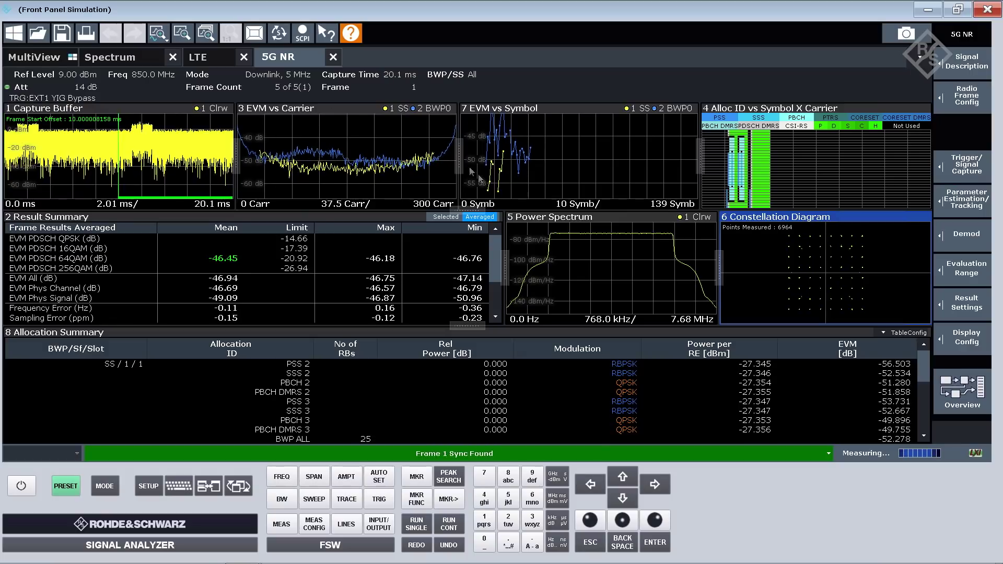
# Maximize the EVM vs Symbol plot, then restore the eight-window results layout.
pyautogui.doubleClick(563, 150)
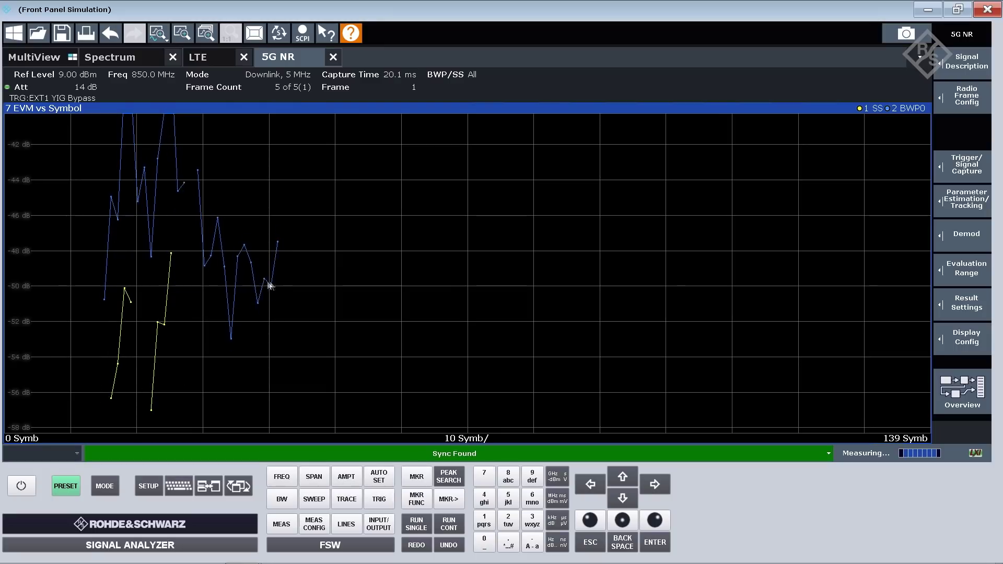
pyautogui.doubleClick(361, 216)
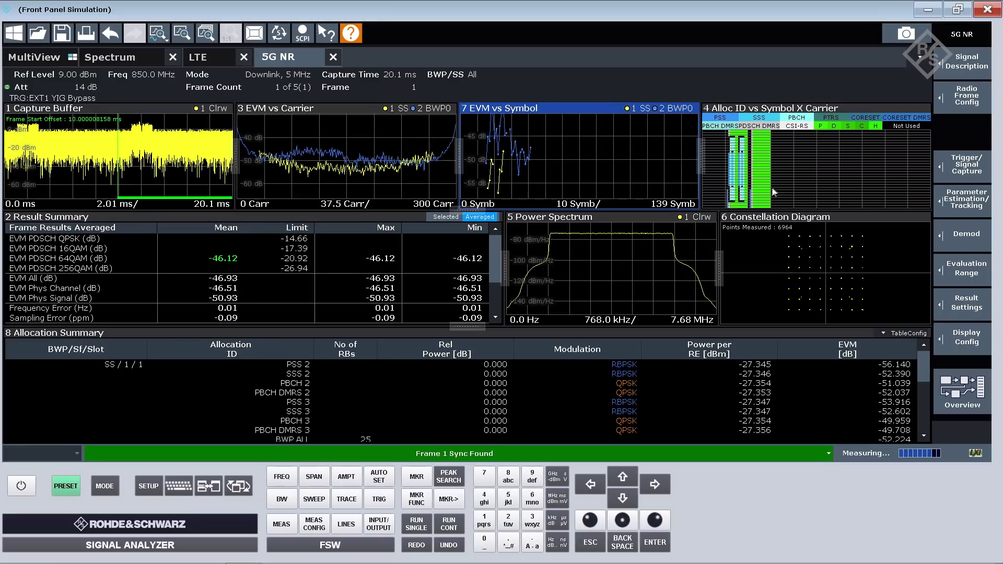
pyautogui.doubleClick(789, 192)
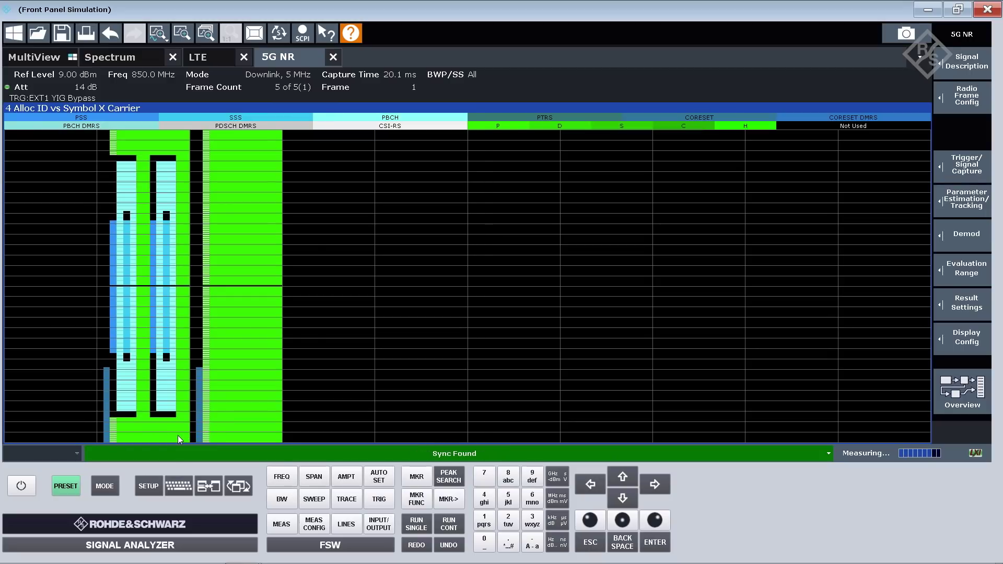
# Restore the eight-window layout, enlarge the 64QAM constellation diagram, then restore it again.
pyautogui.doubleClick(351, 344)
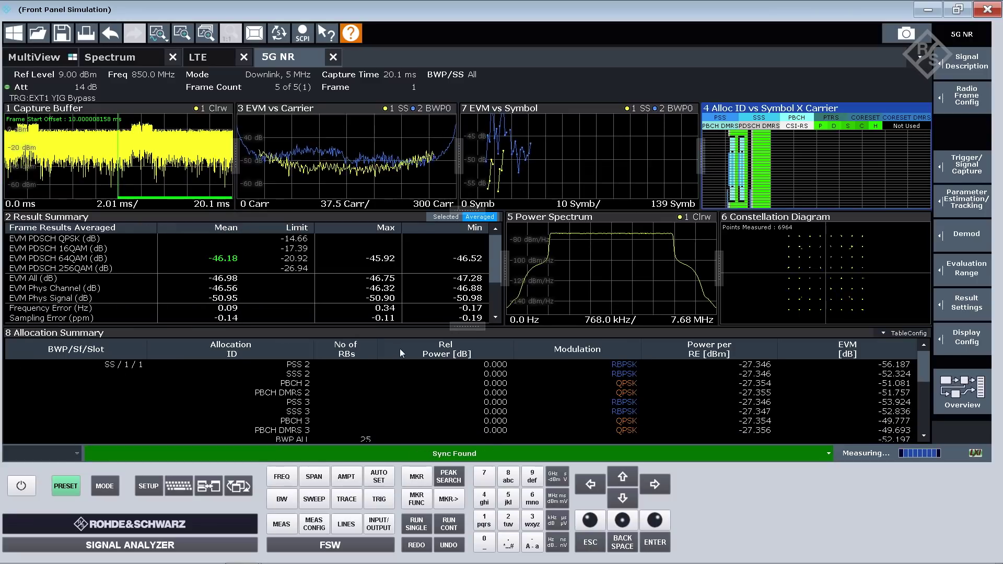
pyautogui.doubleClick(835, 270)
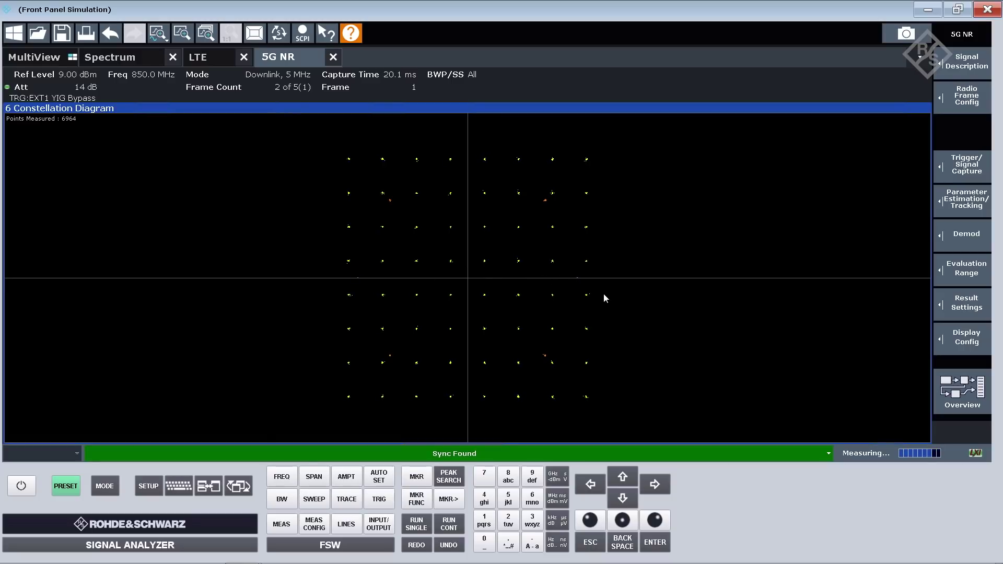
pyautogui.doubleClick(603, 293)
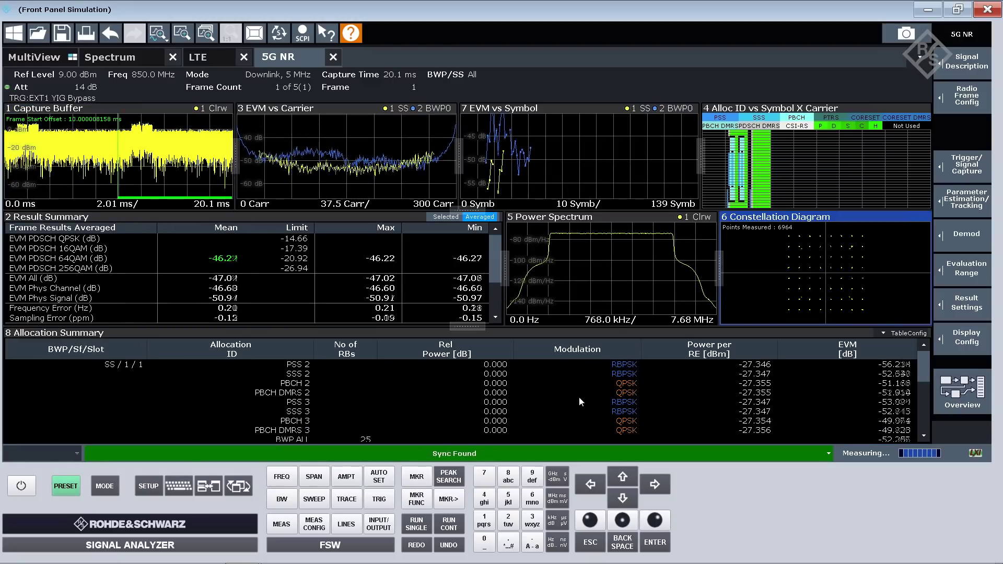
pyautogui.click(489, 416)
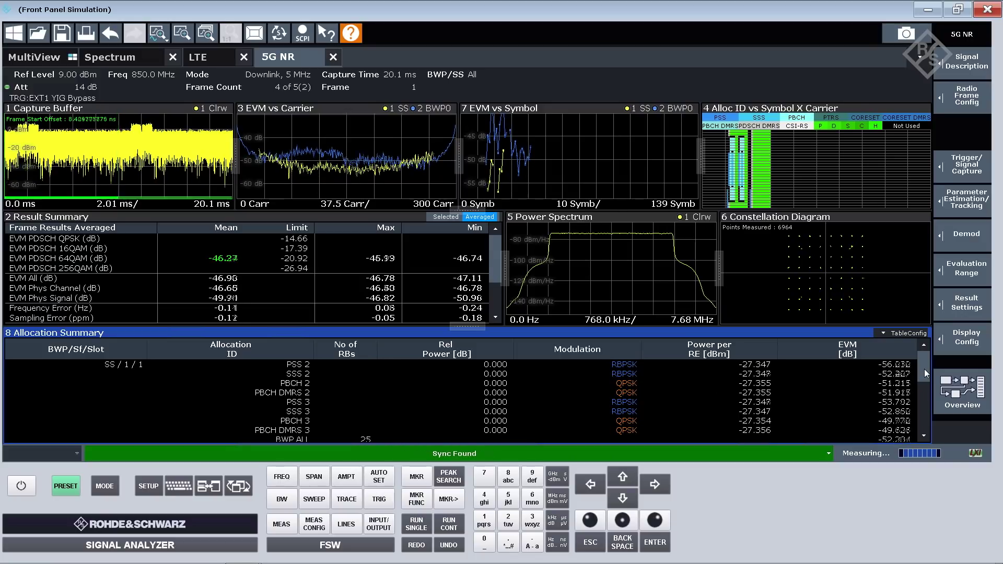
pyautogui.moveTo(926, 372); pyautogui.dragTo(932, 396)
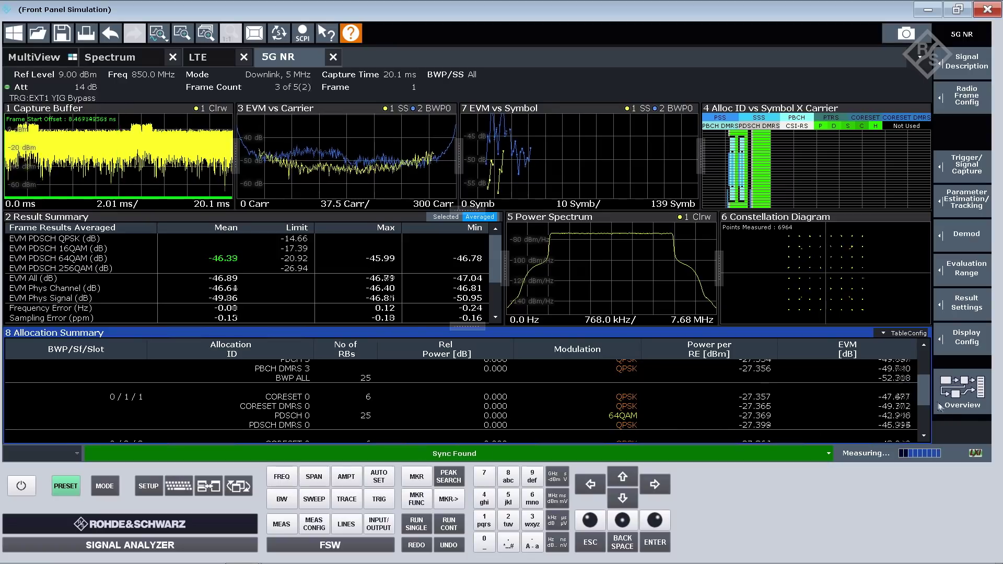
pyautogui.moveTo(928, 397); pyautogui.dragTo(923, 362)
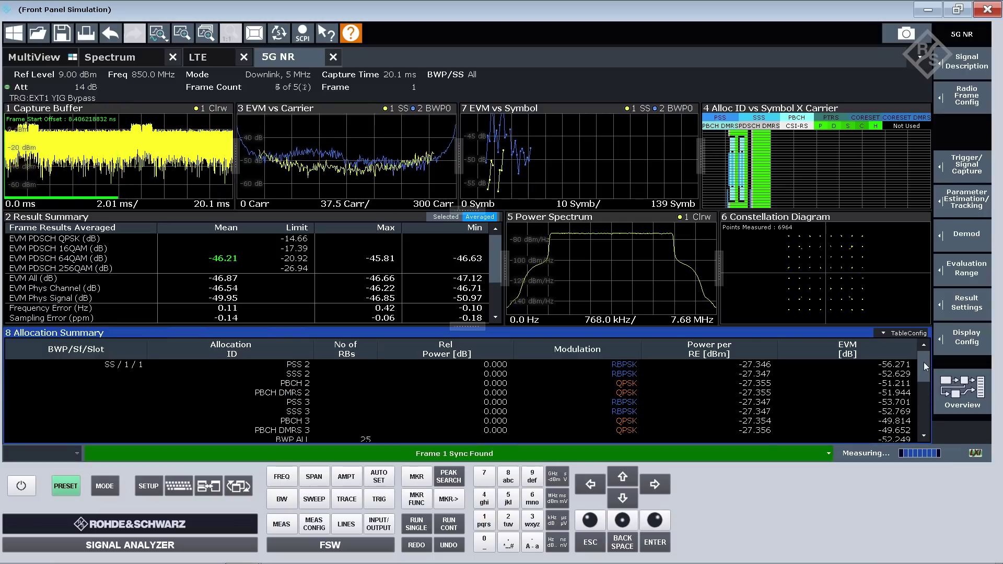